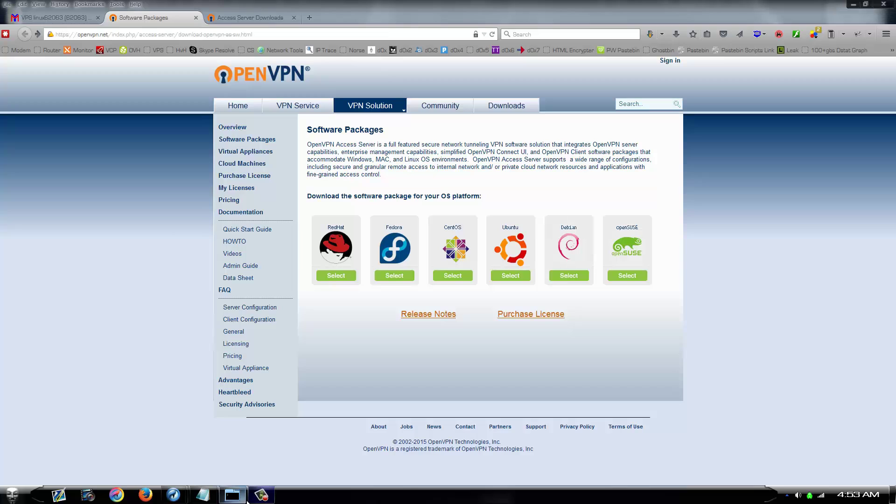
Copy the download link for the CentOS 6 64-bit Access Server package from OpenVPN's downloads page
click(240, 497)
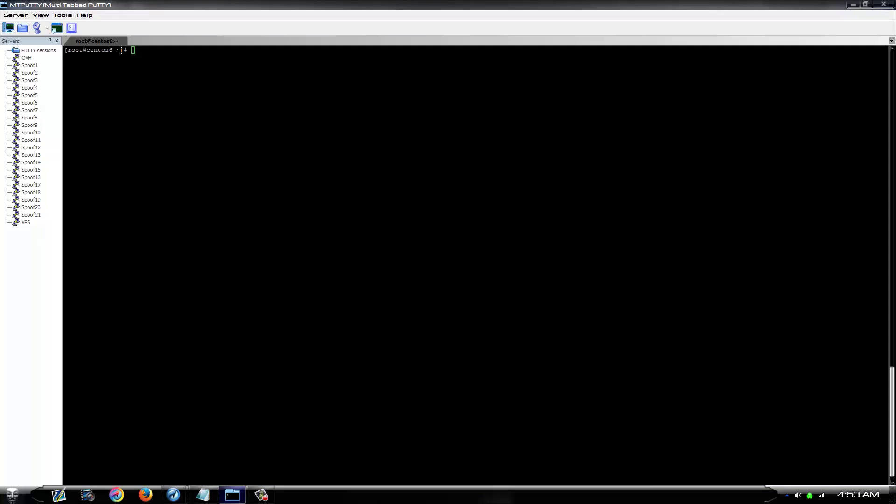
click(233, 496)
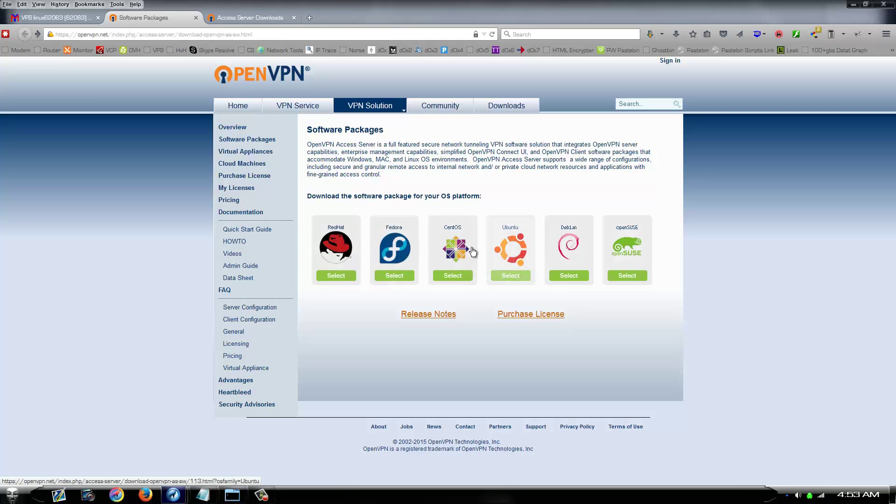
click(265, 17)
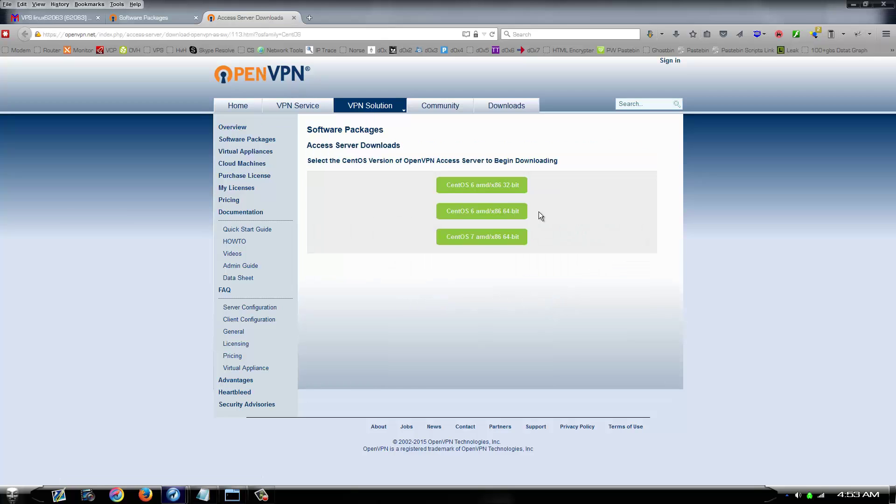
right_click(510, 216)
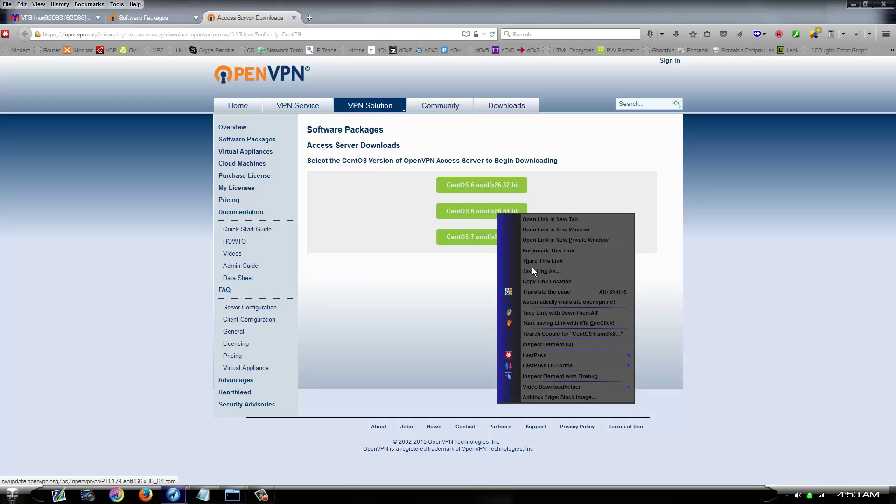
click(536, 277)
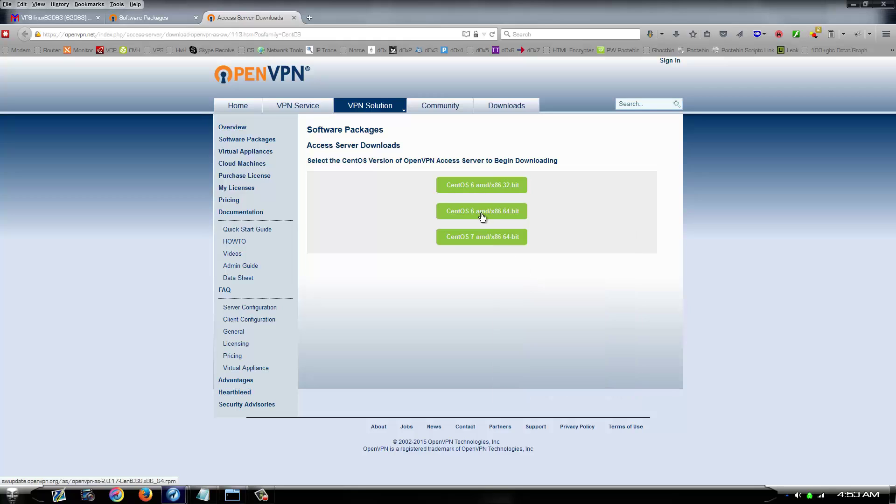
Download openvpn-as-2.0.17-CentOS6.x86_64.rpm with wget and begin the 'rpm -i openv' install command
click(235, 495)
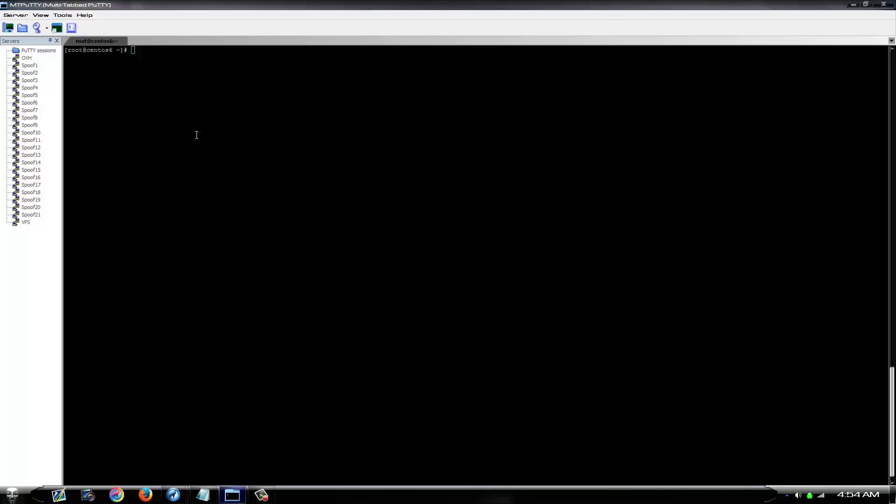
text(wget)
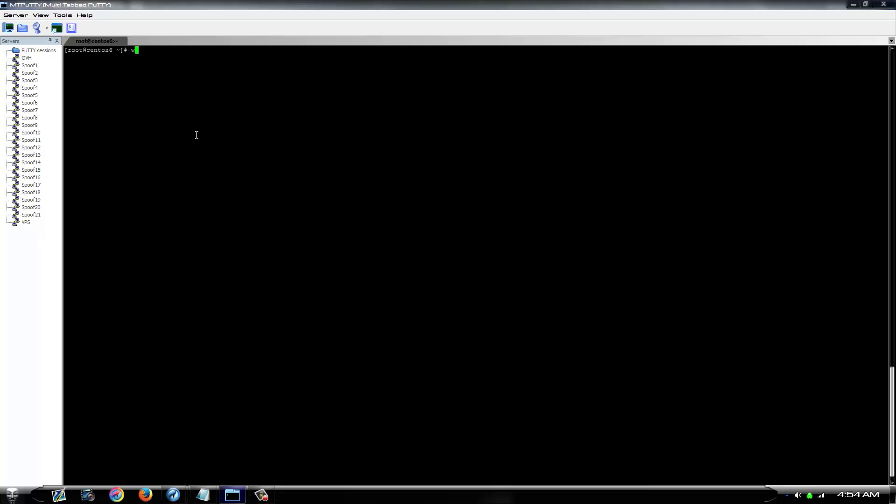
right_click(192, 120)
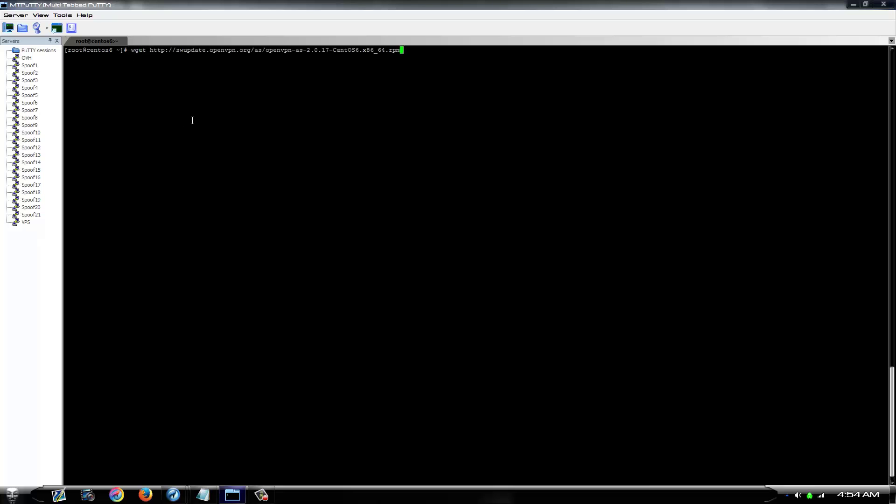
key(Return)
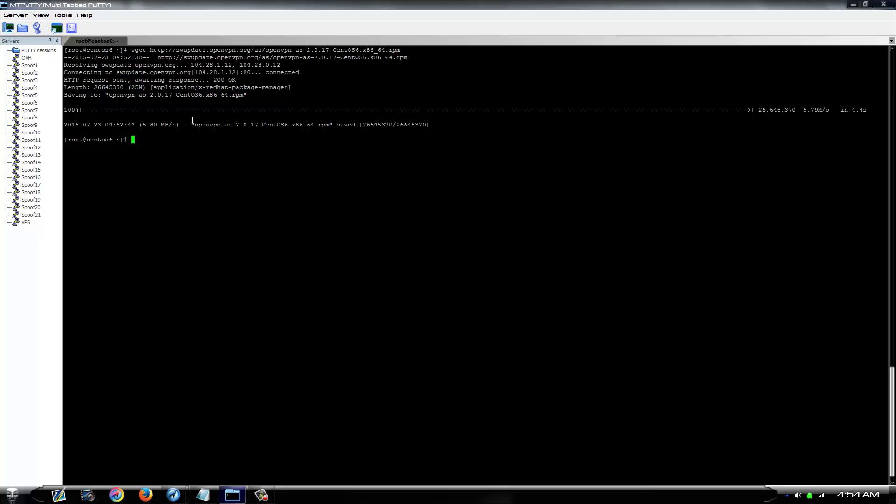
text(rpm -i openv)
Complete the filename and install openvpn-as-2.0.17-CentOS6.x86_64.rpm with rpm -i
key(Tab)
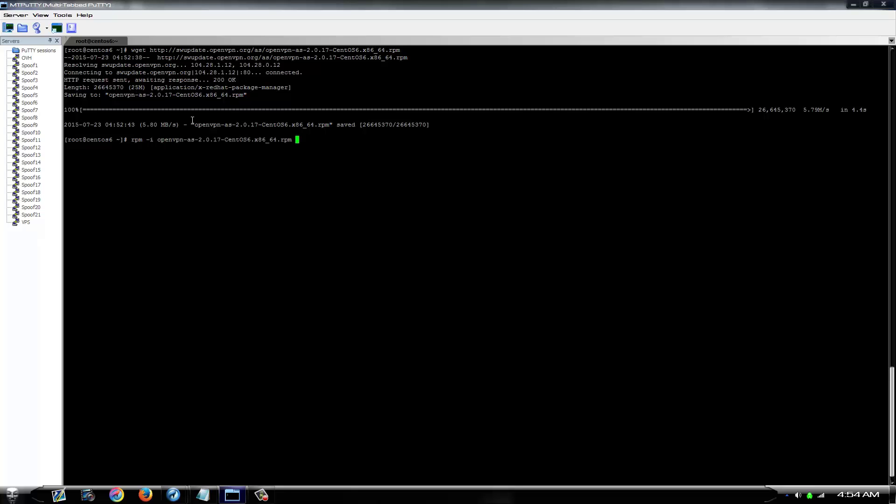
key(Return)
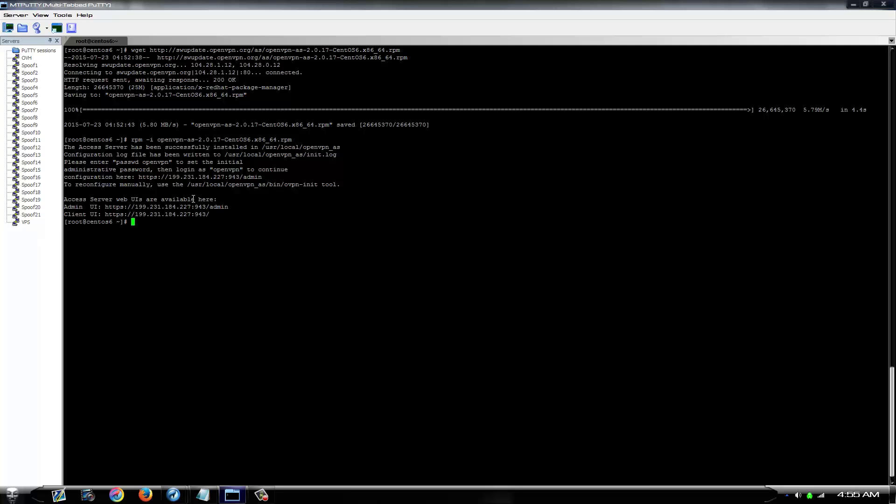
Run 'passwd openvpn' and enter the new password twice for the openvpn user
drag(223, 212, 165, 224)
click(165, 224)
text(passwd openvpn)
key(Return)
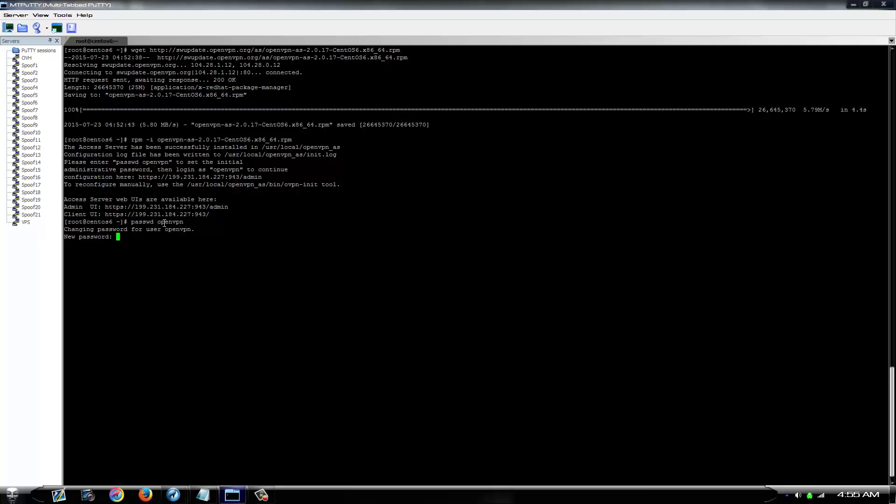
key(Return)
key(Return)
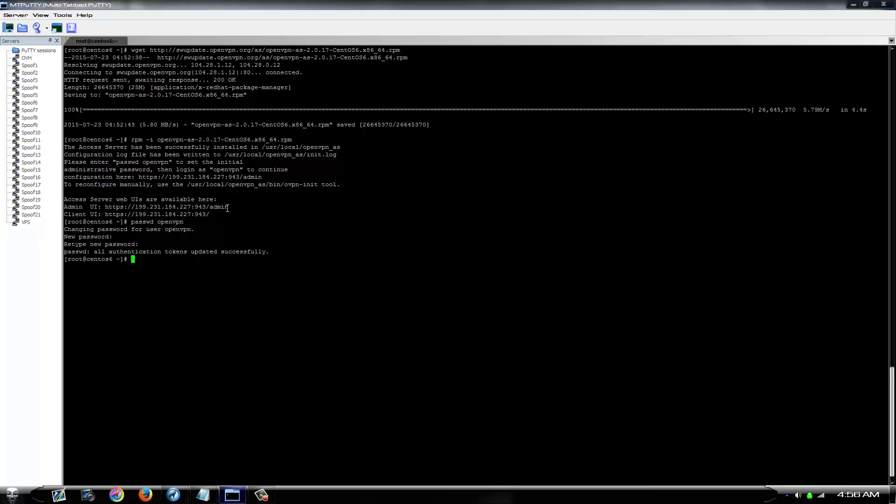
drag(227, 208, 107, 209)
key(ctrl+c)
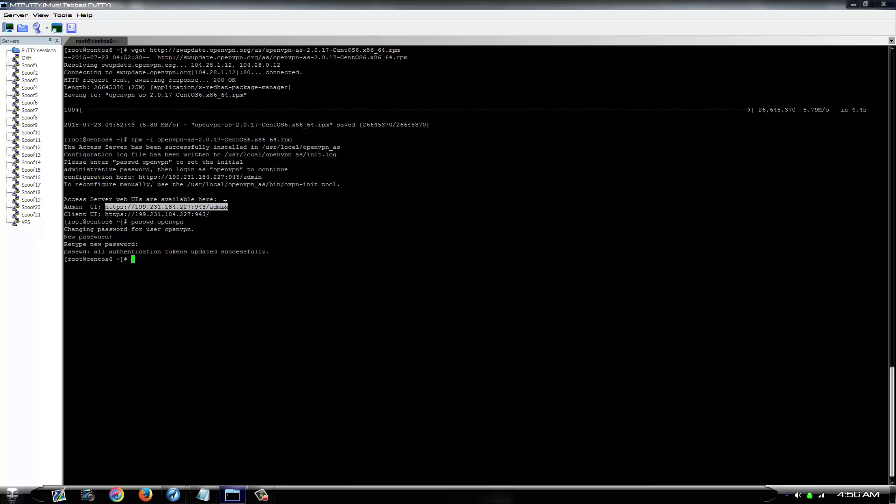
mouse_move(173, 495)
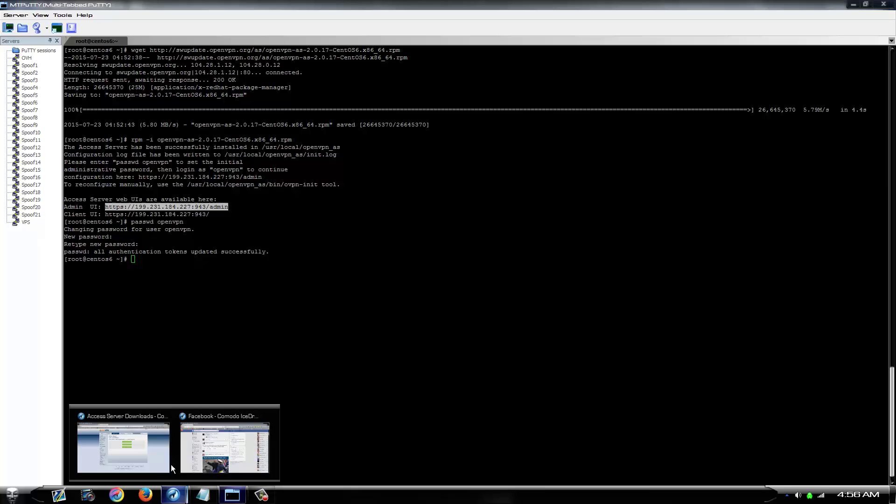
click(136, 449)
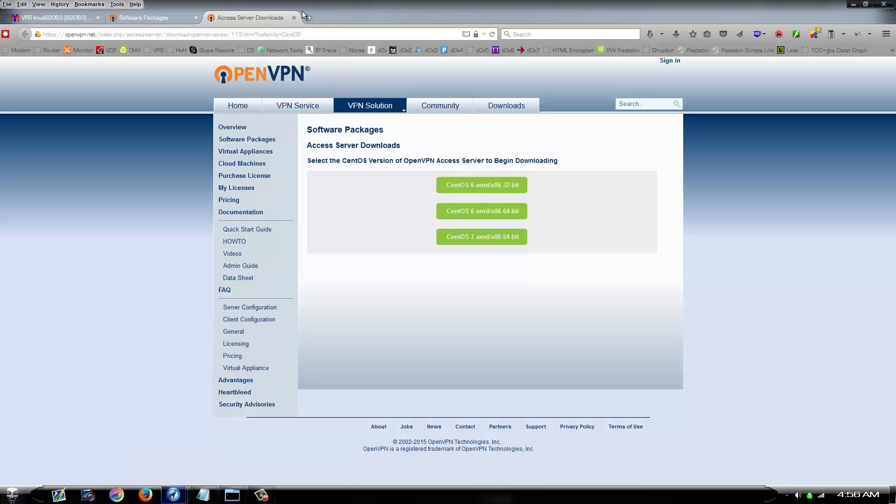
click(271, 34)
key(ctrl+v)
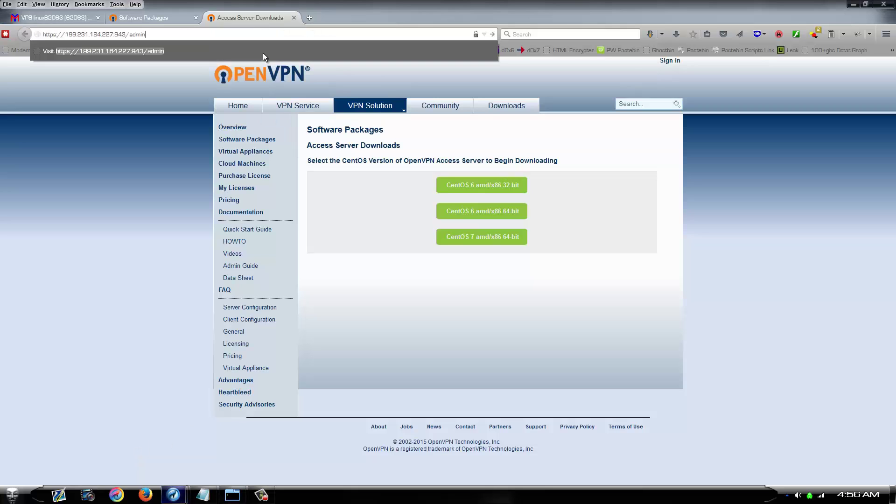
key(Return)
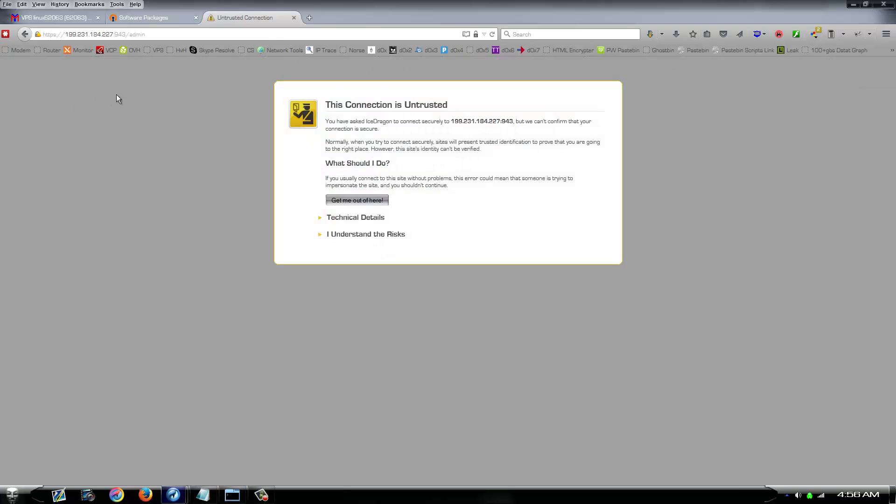
Add a security exception to trust the server's self-signed certificate
click(366, 234)
click(363, 284)
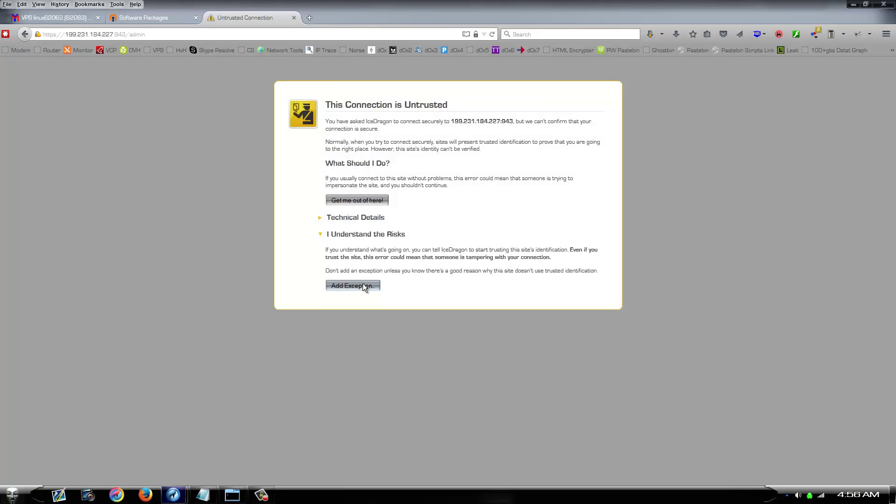
click(485, 350)
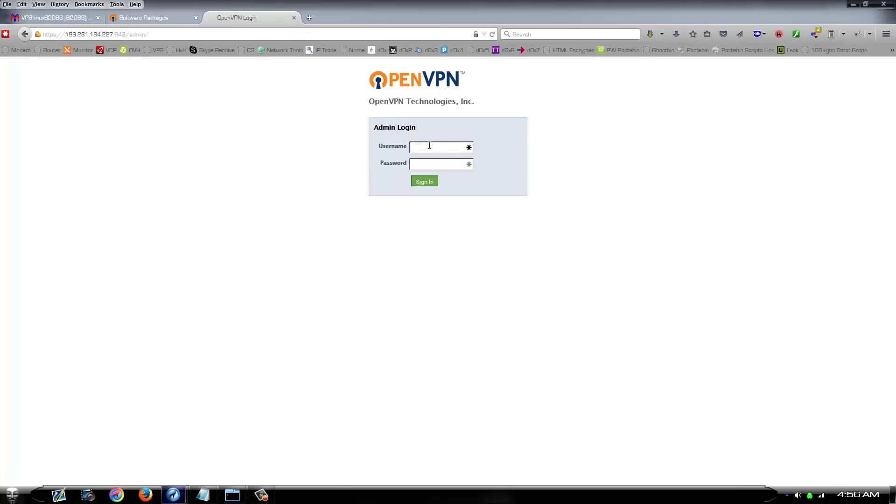
Enter 'openvpn' as the username on the Admin Login page
text(openvpn)
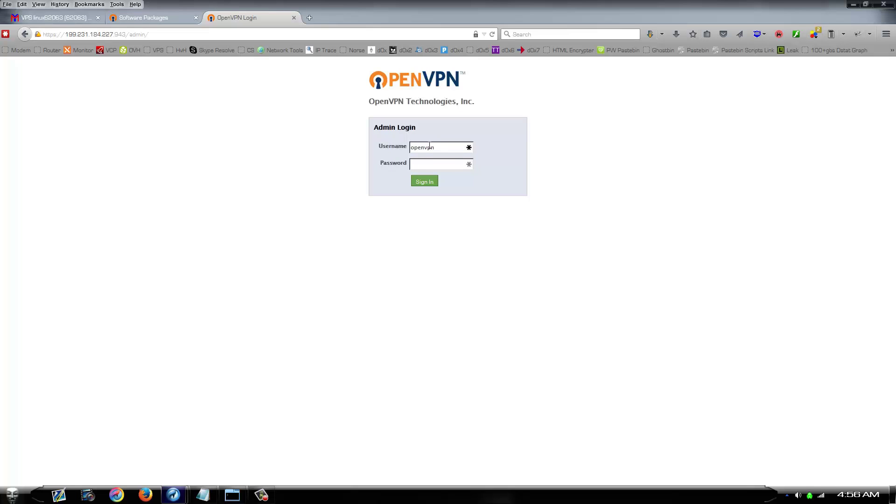
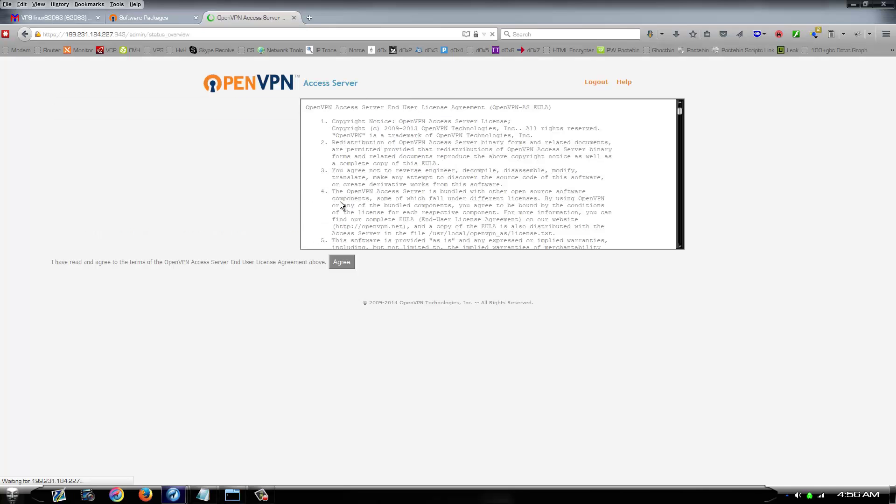
Agree to the terms to enter the admin panel, then select the /admin path in the address
click(337, 262)
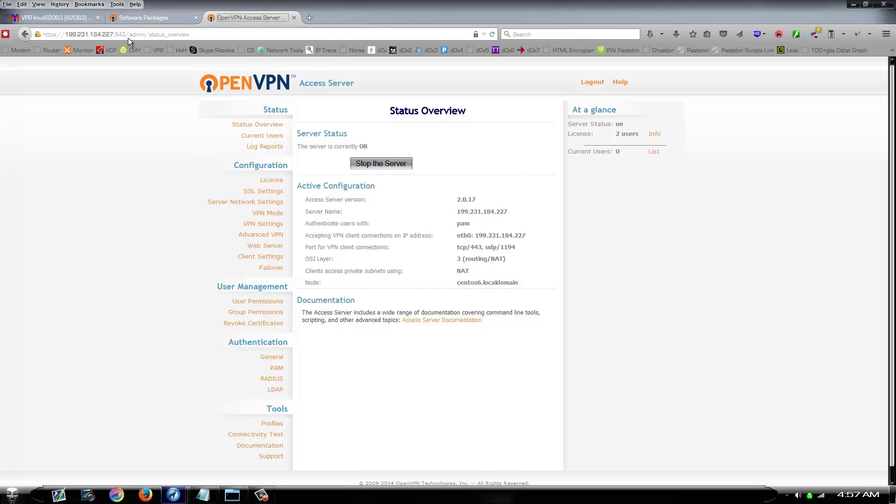
drag(126, 35, 233, 44)
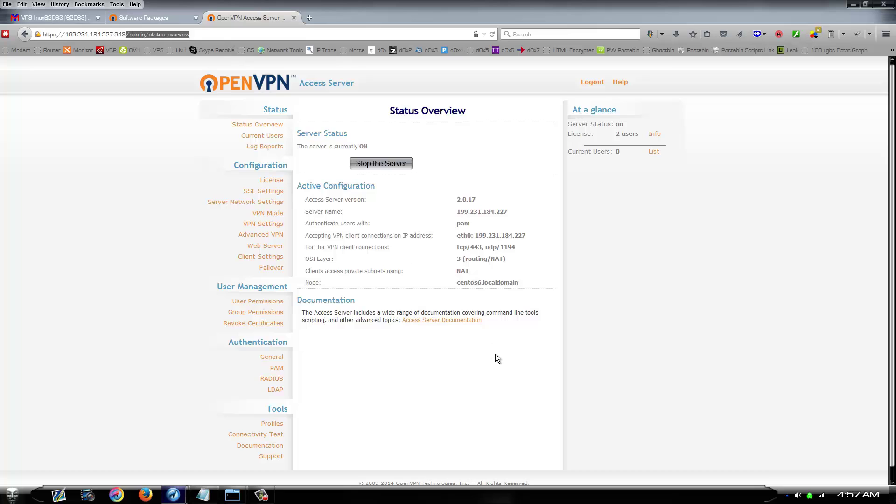
Remove /admin to load the client portal and sign in as 'openvpn' with the account password
key(BackSpace)
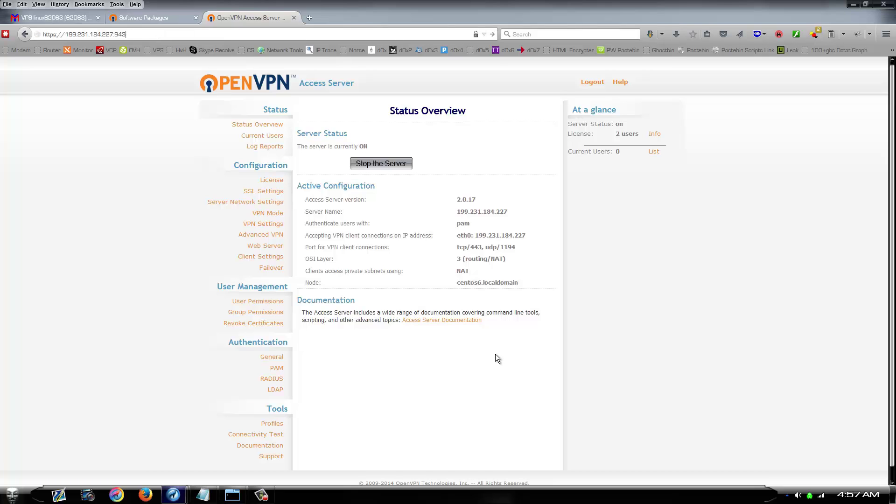
key(Return)
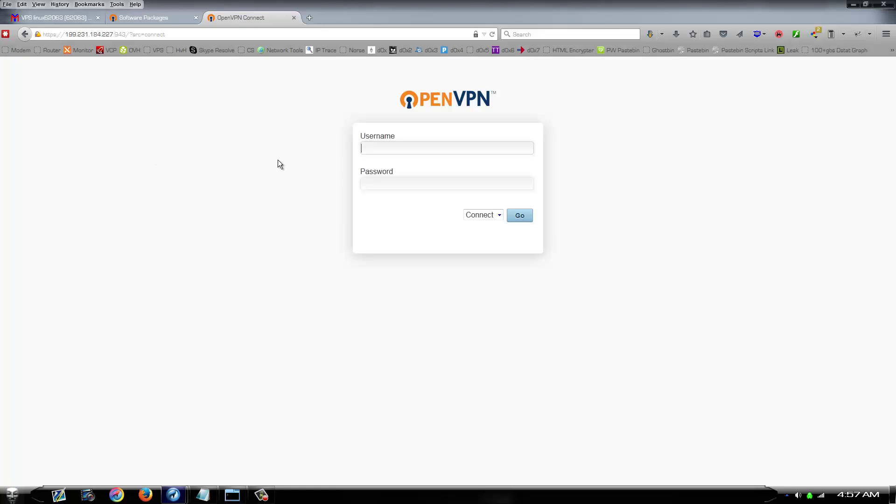
text(openvpn)
key(Tab)
text(•••••)
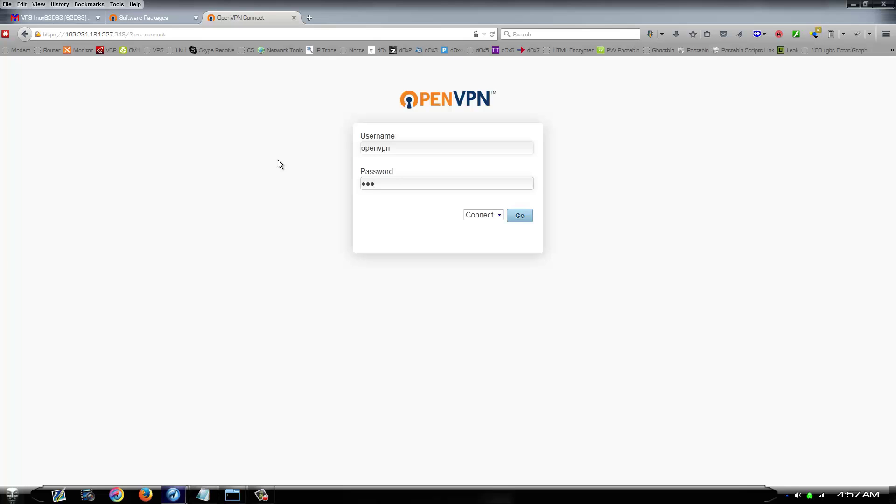
text(••••••••)
key(Return)
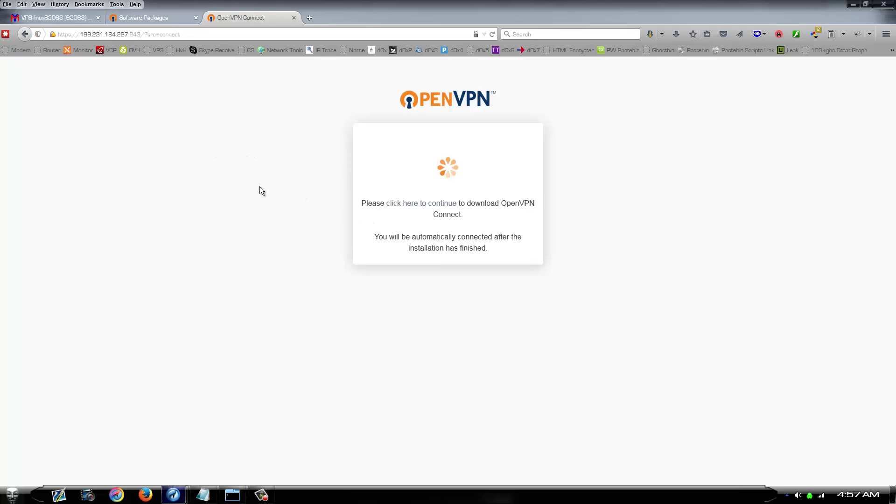
Save the OpenVPN Connect installer openvpn-connect-2.0.14.200.msi from the client page
click(410, 205)
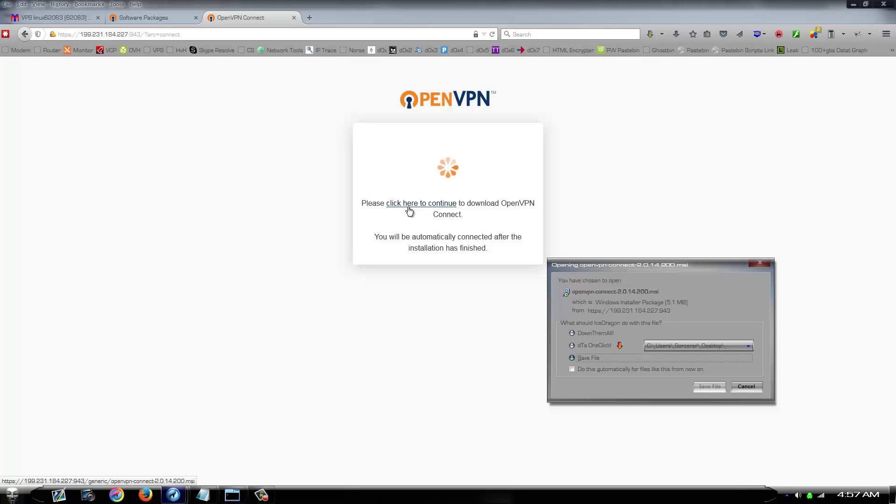
click(710, 387)
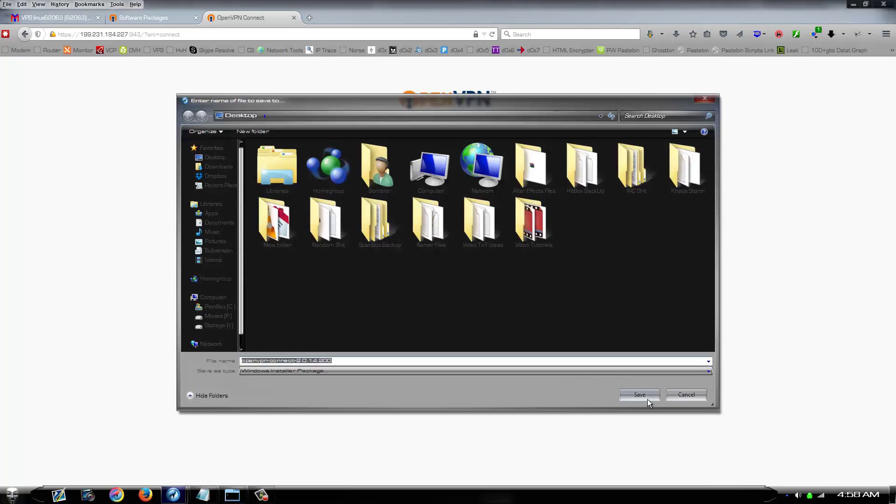
click(640, 395)
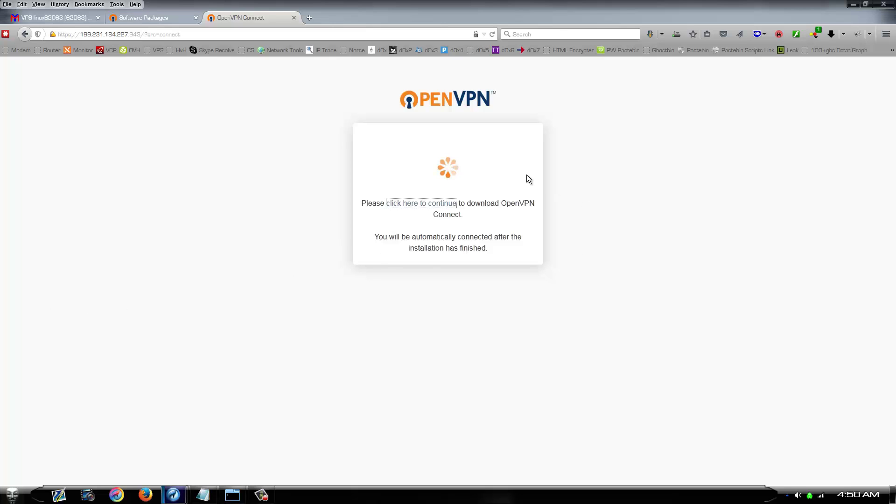
click(404, 352)
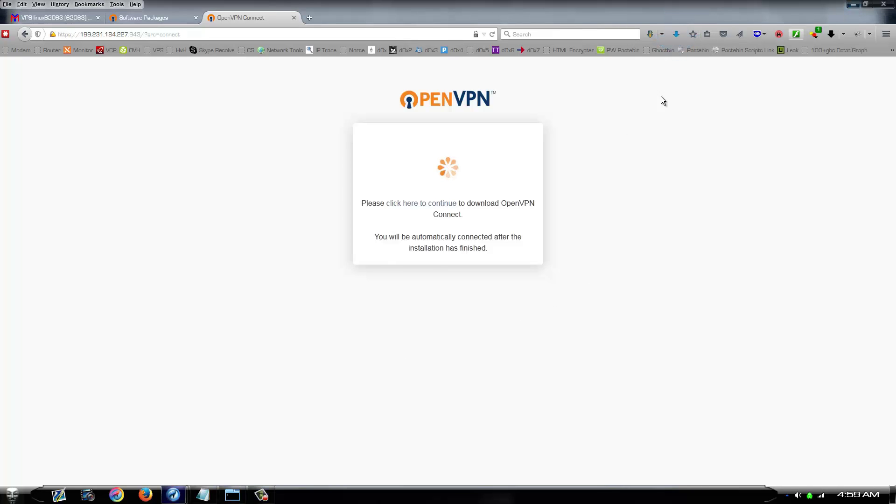
Minimize Firefox and run the downloaded OpenVPN Connect installer from the desktop
click(849, 4)
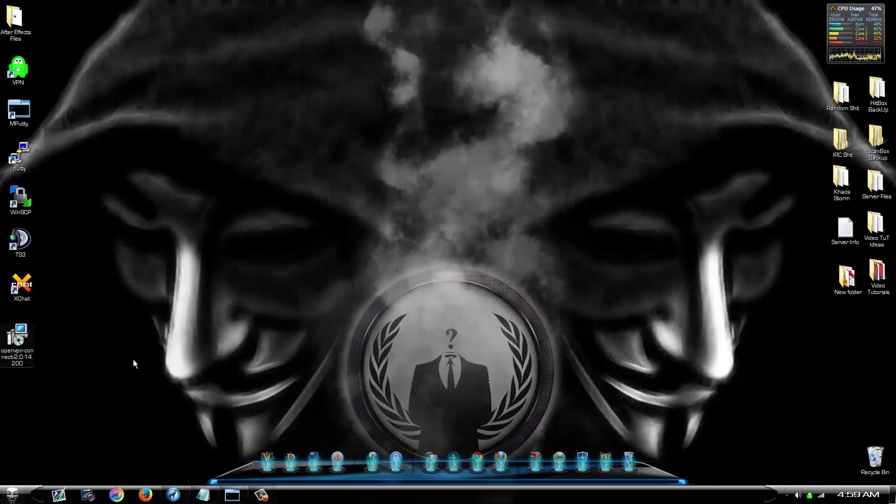
double_click(19, 336)
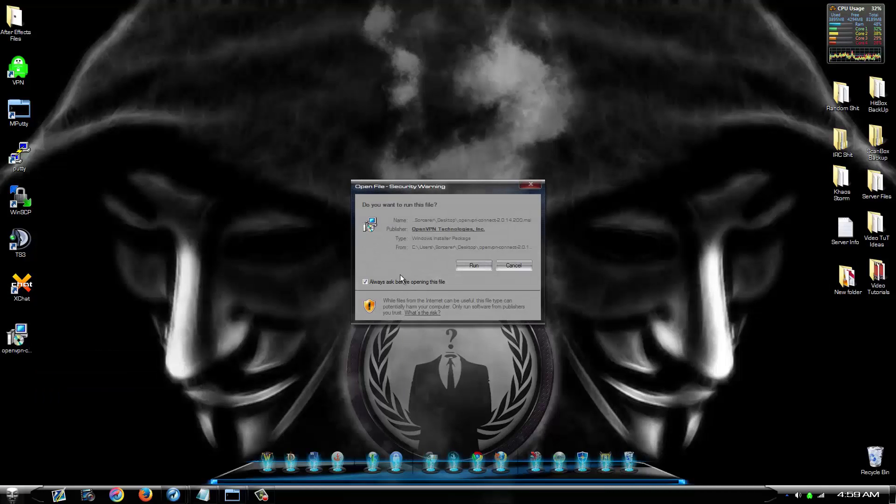
click(485, 264)
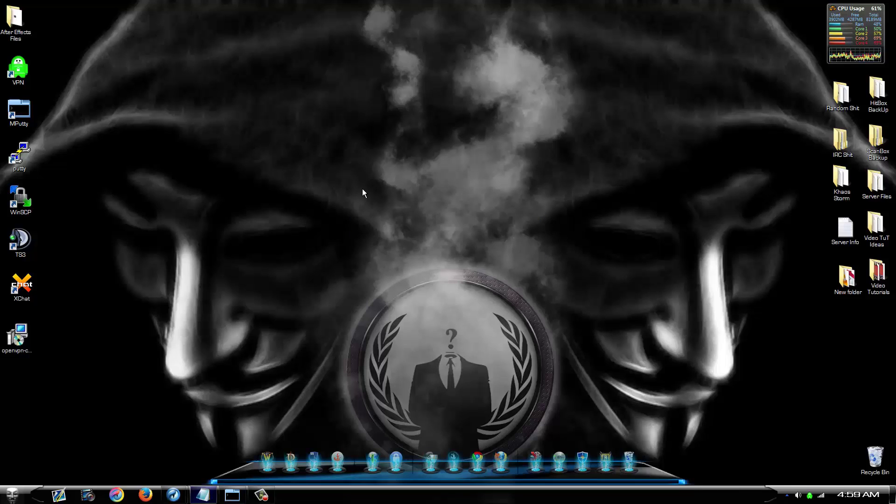
Check the hidden tray icons, then bring the Firefox OpenVPN Connect page back to the front
click(787, 495)
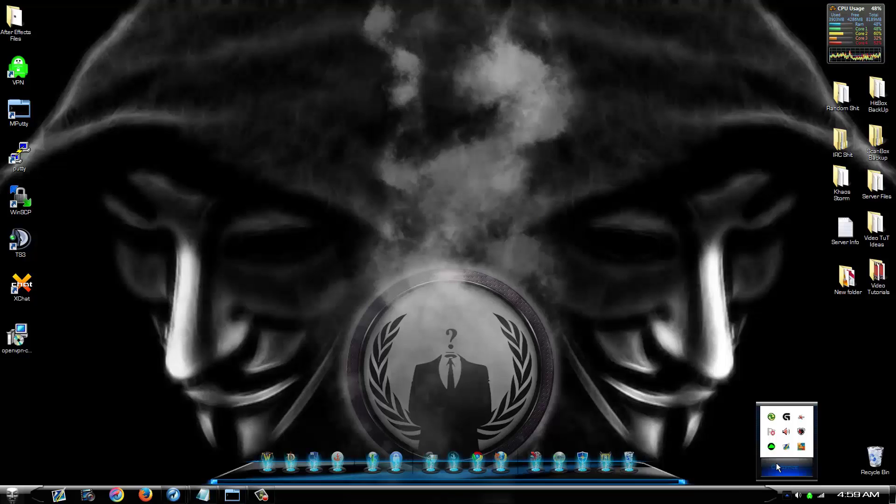
click(656, 334)
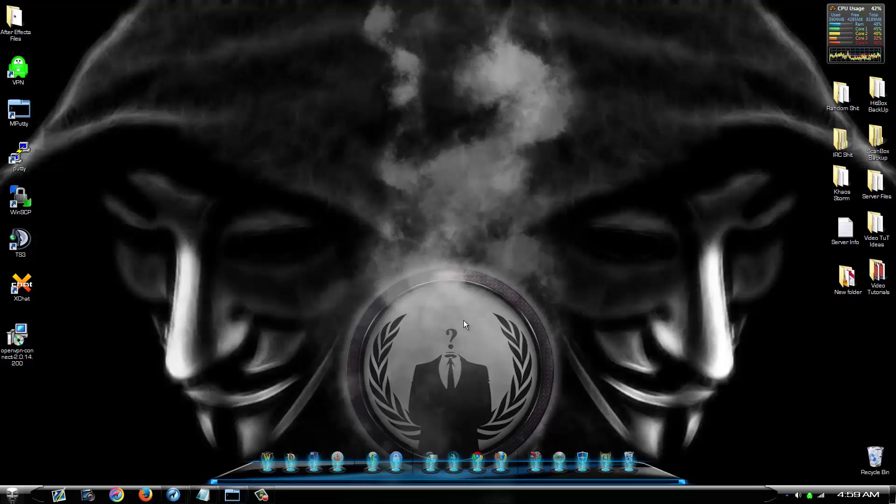
click(174, 494)
click(150, 444)
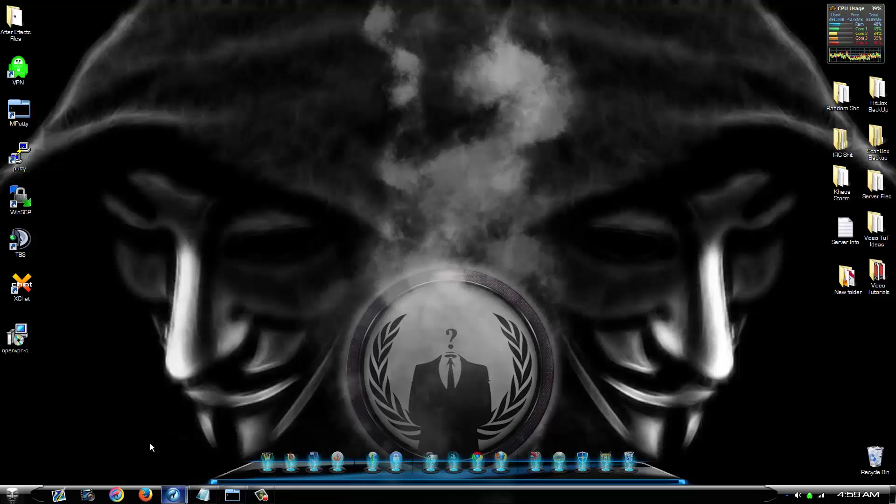
key(alt+Tab)
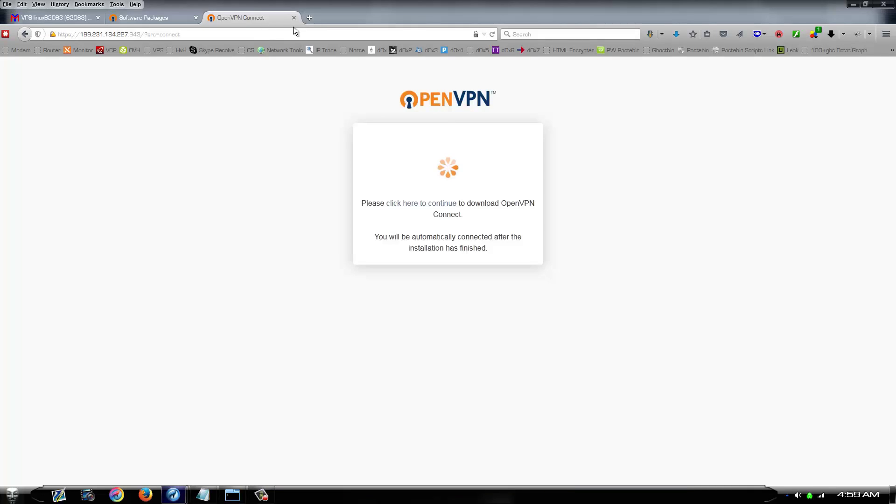
Load ipchicken.com in a new tab and highlight the current IP 208.167.254.243
click(309, 18)
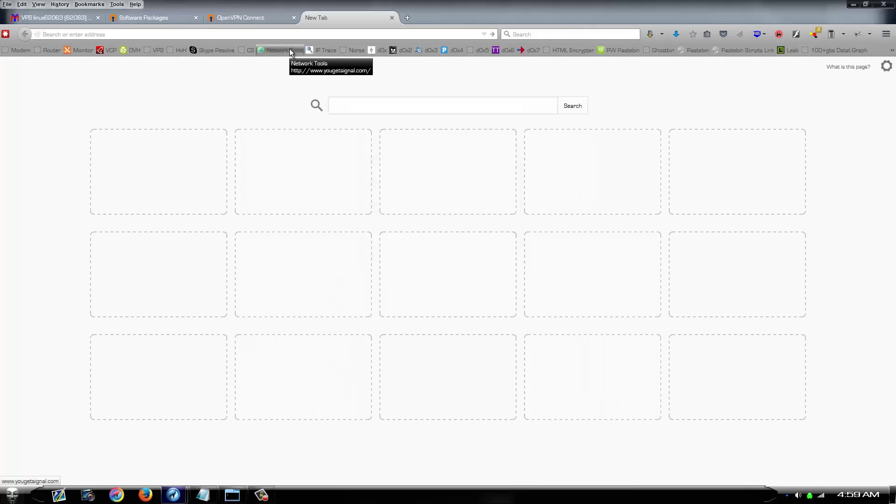
text(ipchicken.com)
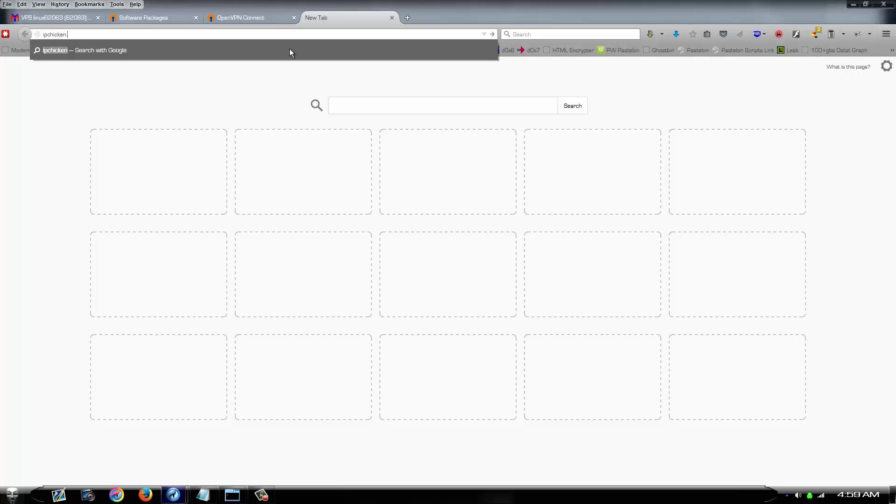
key(Return)
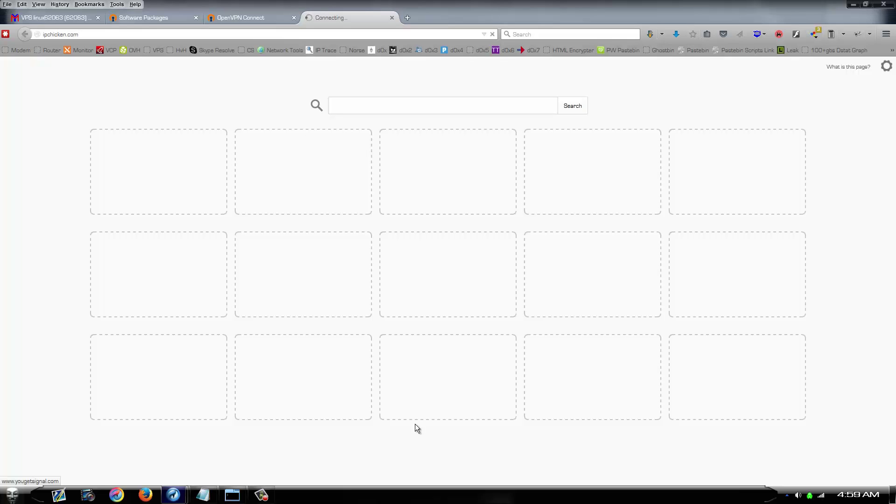
mouse_move(812, 496)
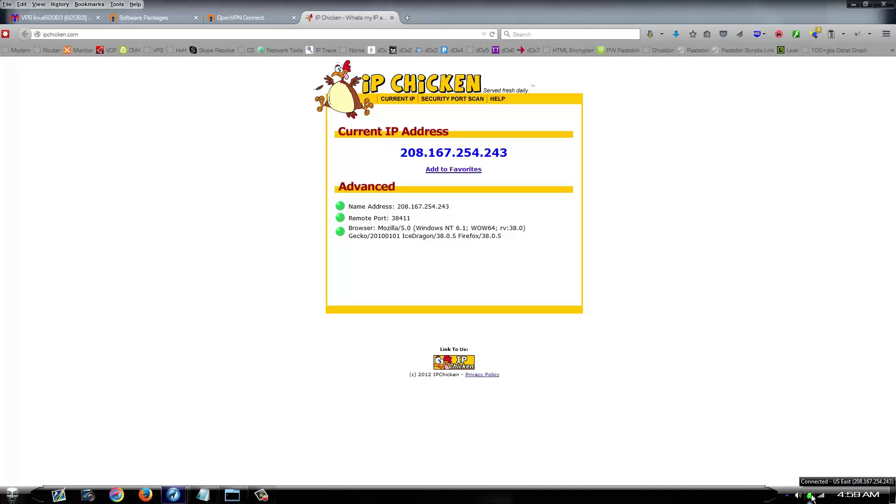
drag(518, 153, 389, 153)
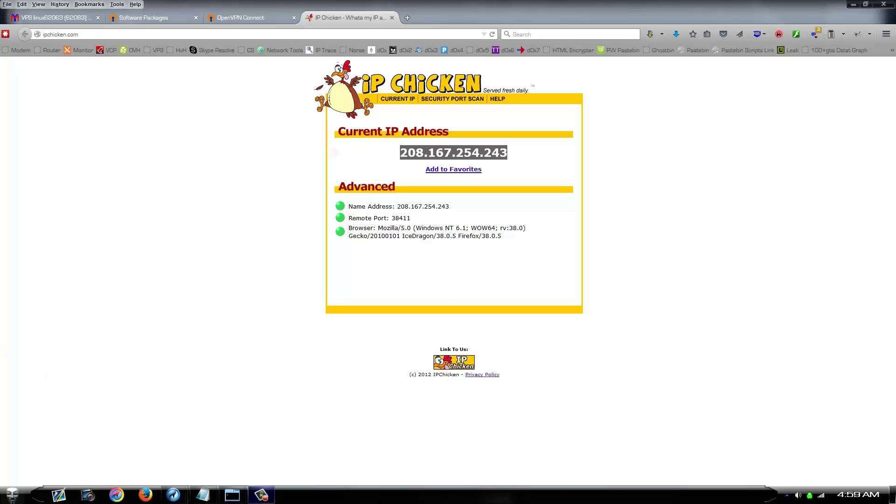
Disconnect the other running VPN from its tray menu and open the OpenVPN Connect tray menu
click(786, 466)
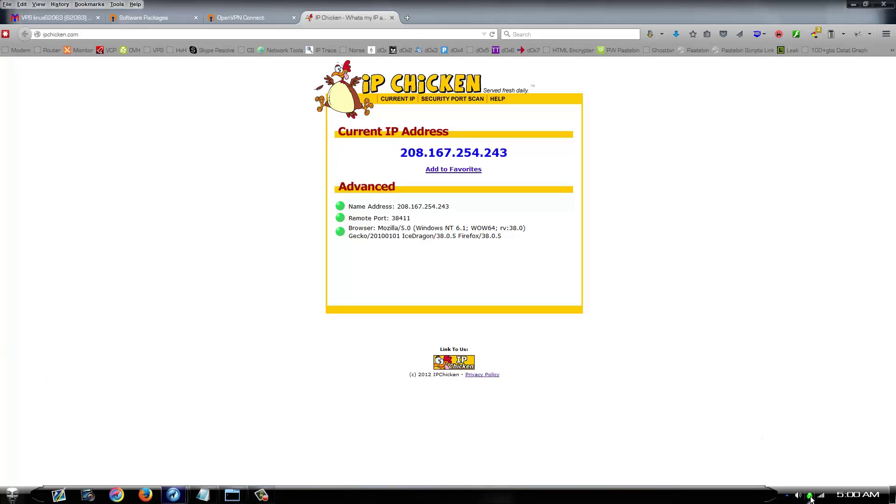
right_click(810, 496)
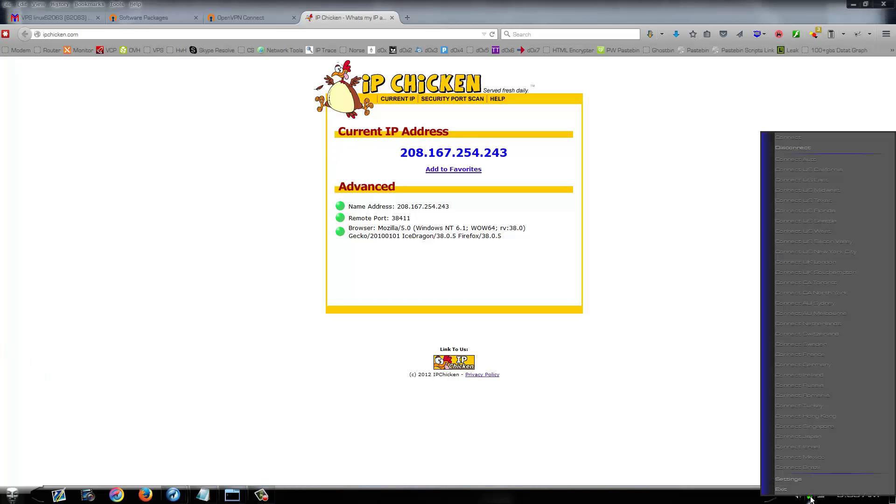
click(802, 148)
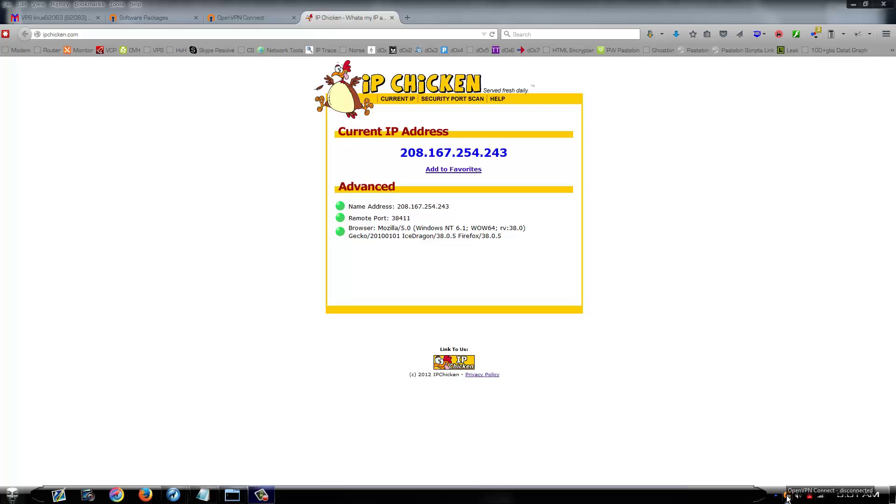
right_click(787, 497)
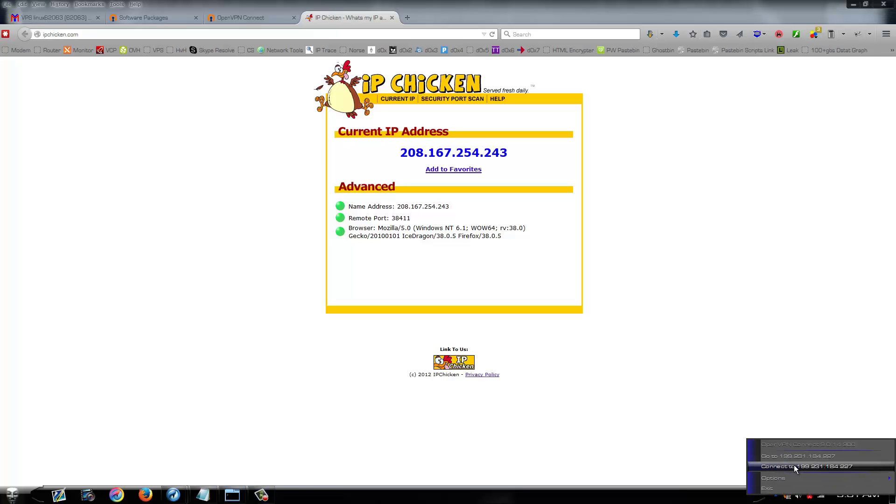
mouse_move(782, 476)
Connect to server 199.231.184.227 and submit the VPN username and password
click(807, 467)
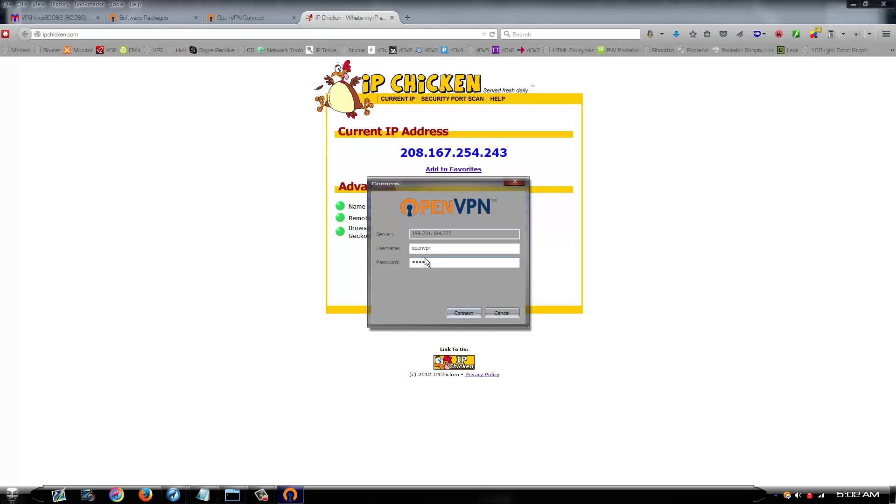
text(••)
click(460, 310)
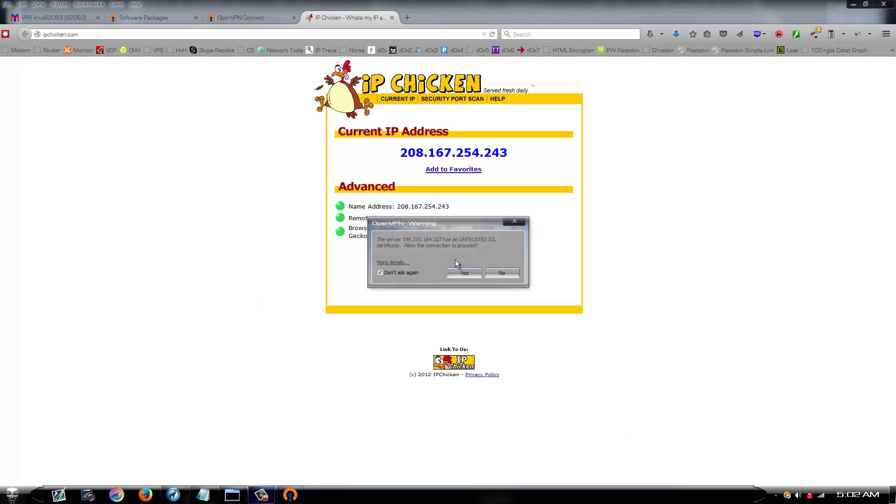
Accept the untrusted certificate and unverified profile warnings, ticking Don't ask again
click(379, 272)
click(463, 274)
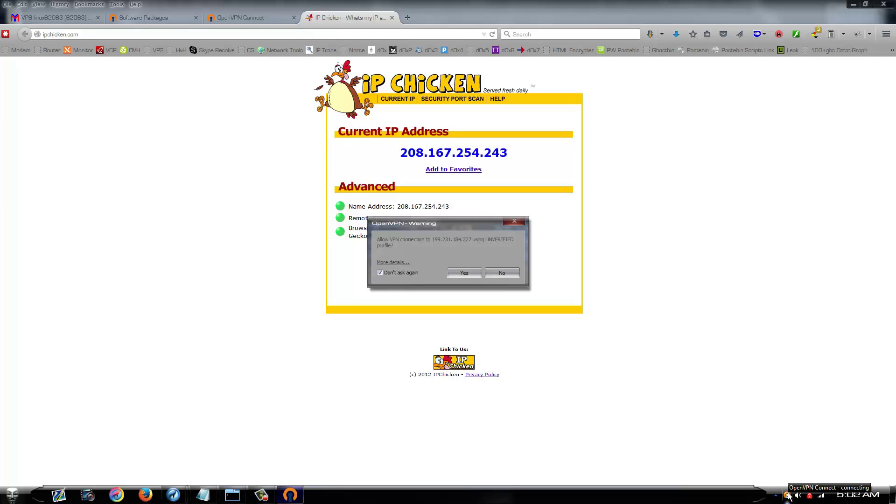
click(464, 272)
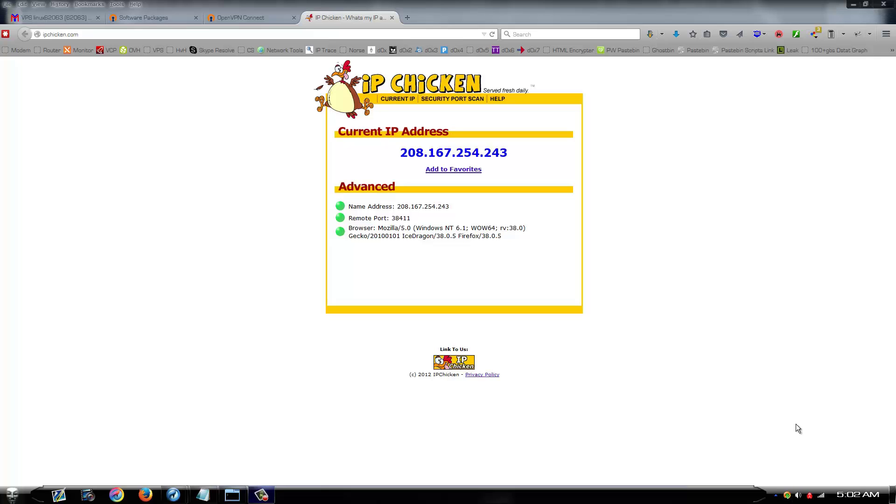
Reload IP Chicken and confirm the current IP now reads 199.231.184.227
click(193, 36)
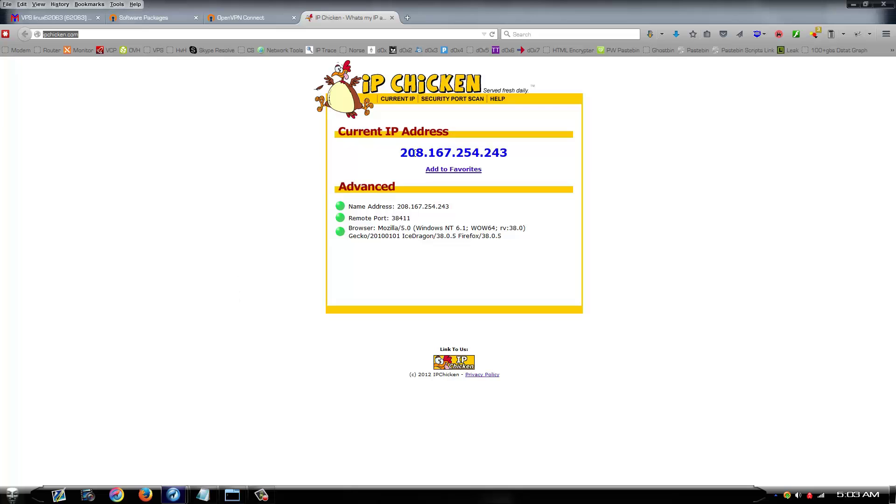
drag(396, 153, 557, 147)
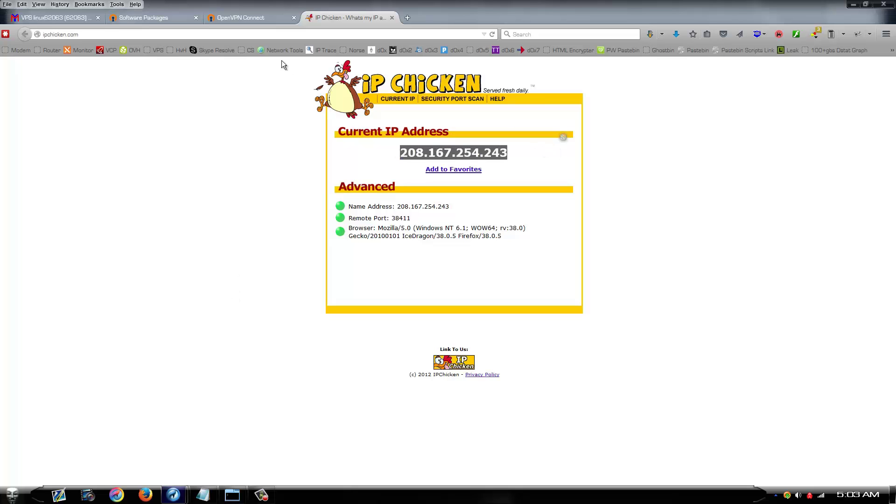
click(191, 33)
key(Return)
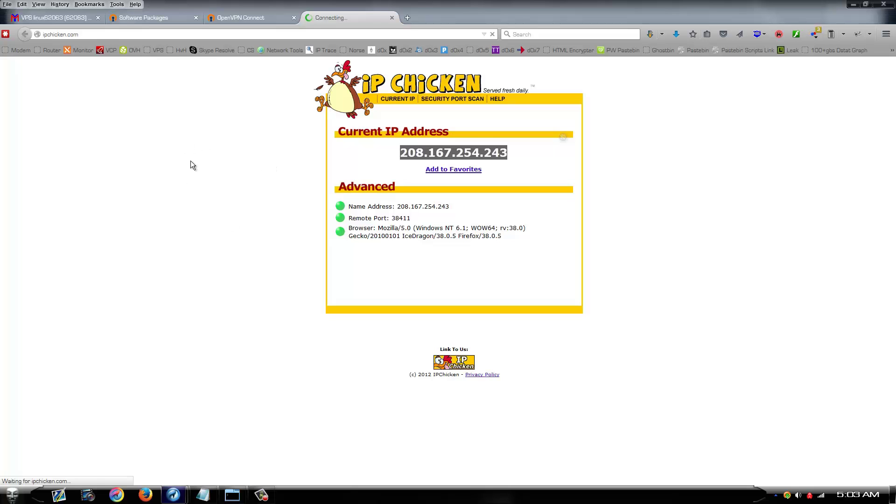
drag(390, 153, 542, 155)
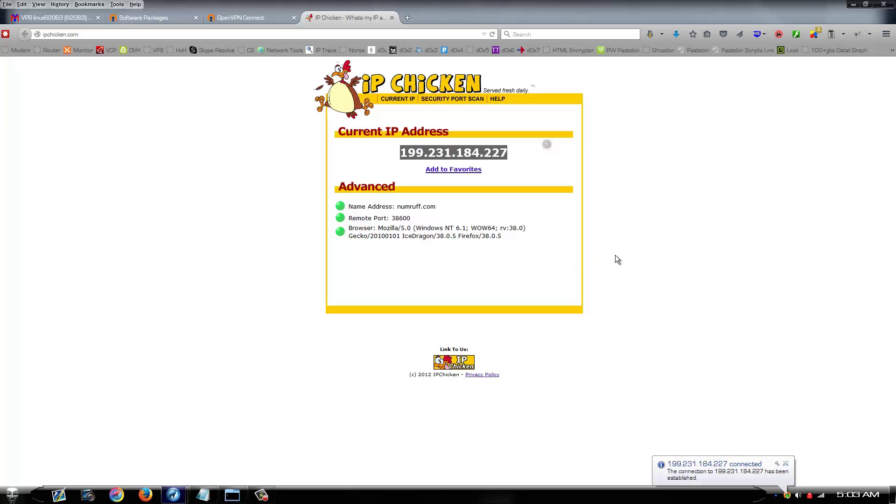
click(684, 280)
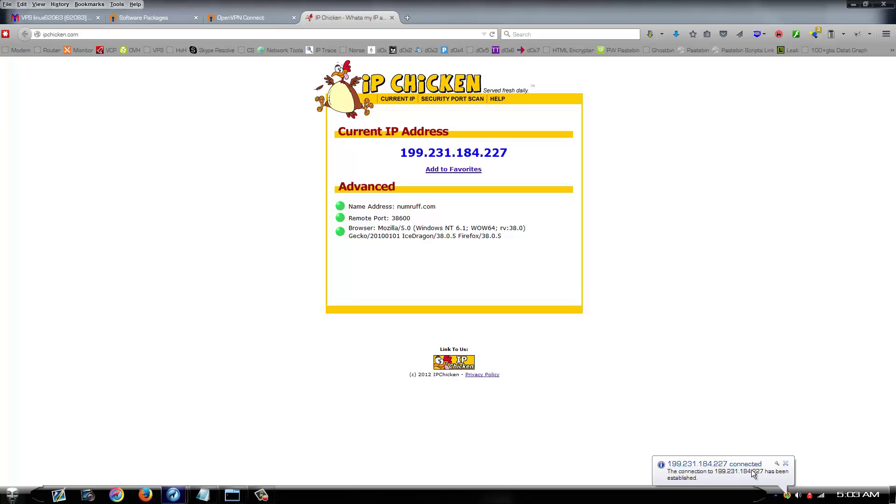
Dismiss the connected notification and check OpenVPN Connect's status in the tray menu
click(786, 464)
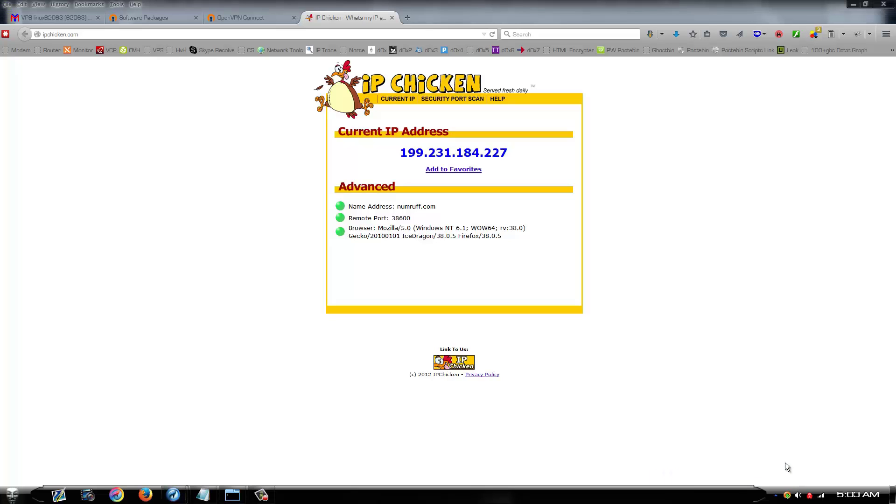
click(788, 497)
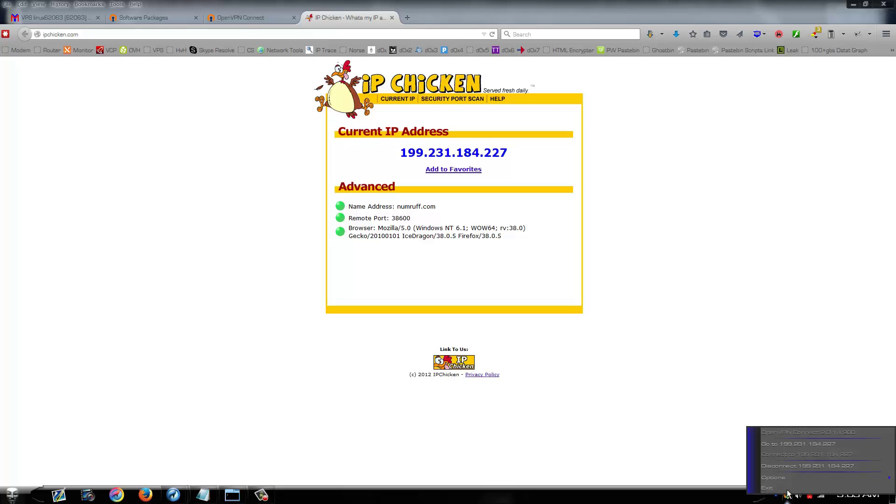
click(697, 300)
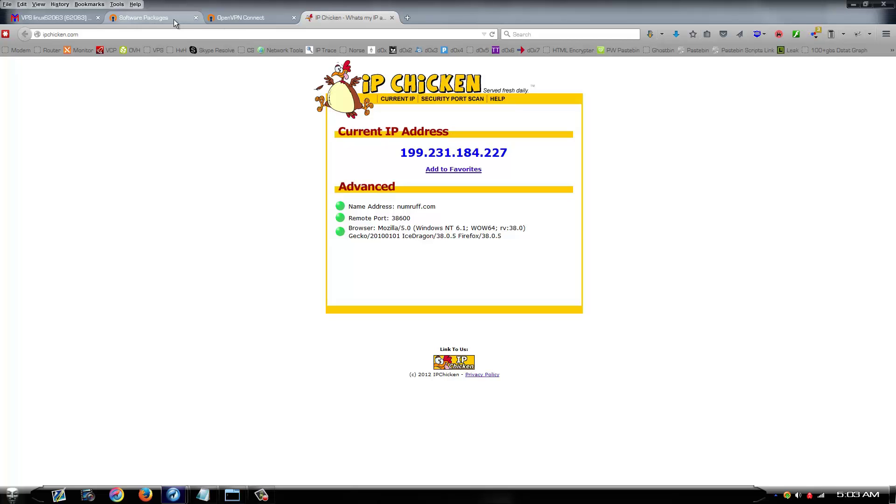
Change the download page URL to the server's admin path and enter admin username 'openvpn'
click(240, 19)
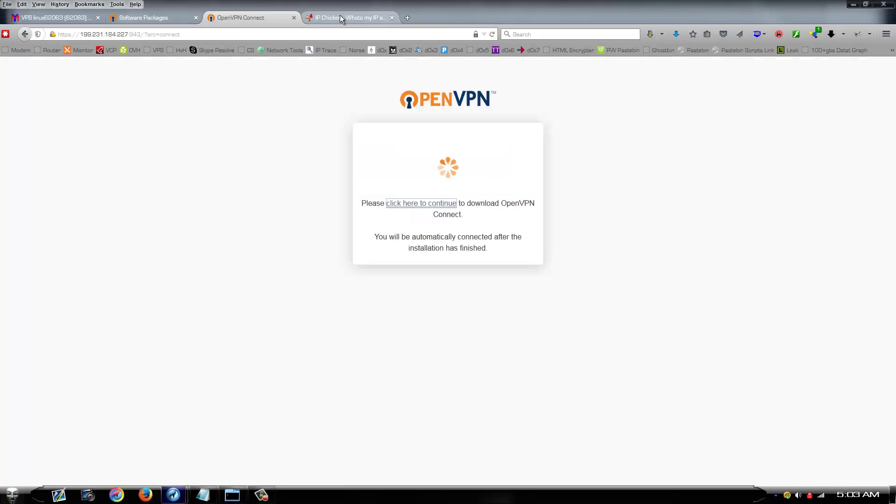
drag(180, 35, 145, 41)
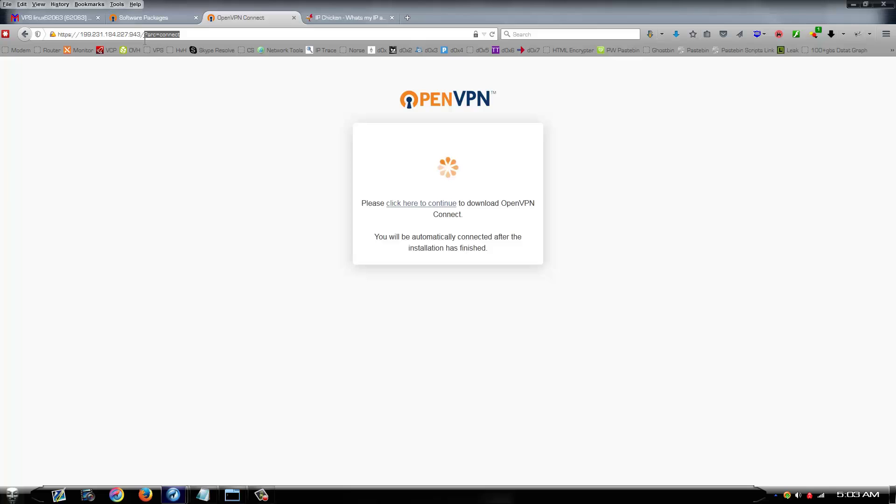
text(admin)
key(Return)
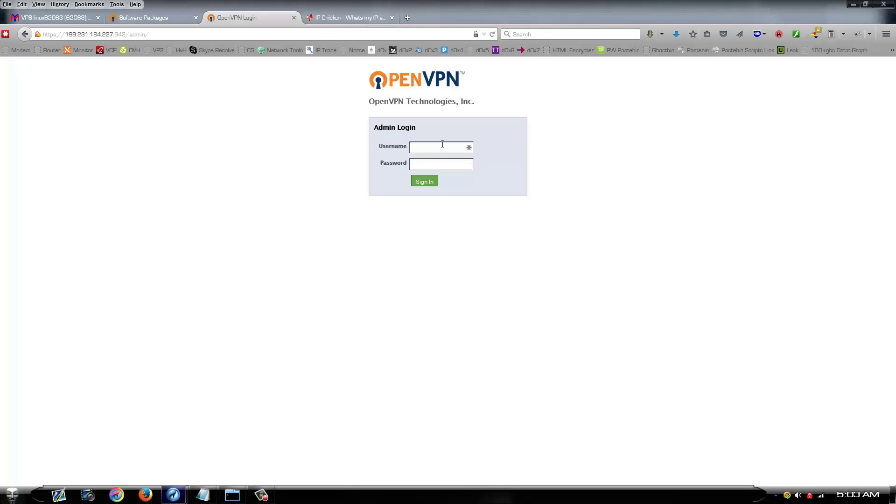
text(openvpn)
key(Tab)
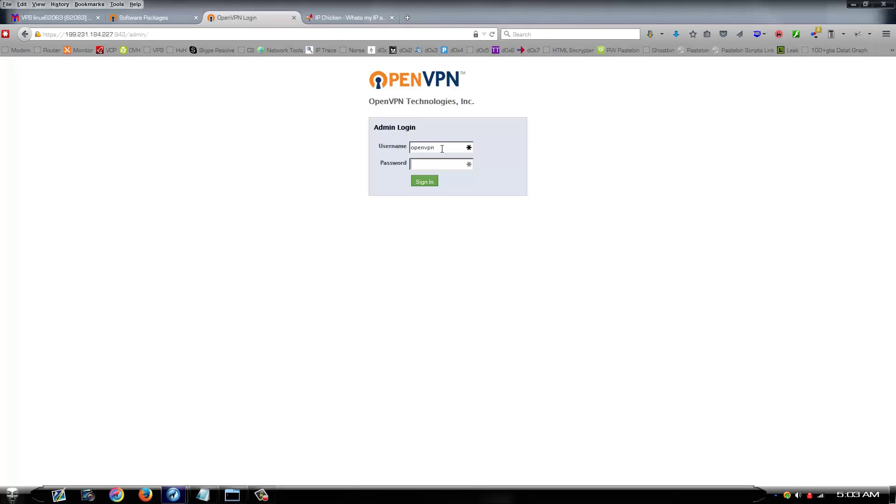
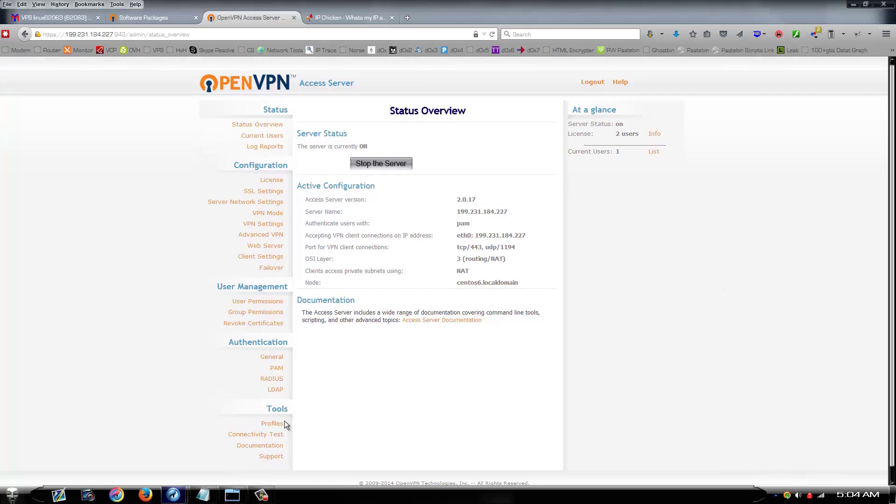
click(233, 495)
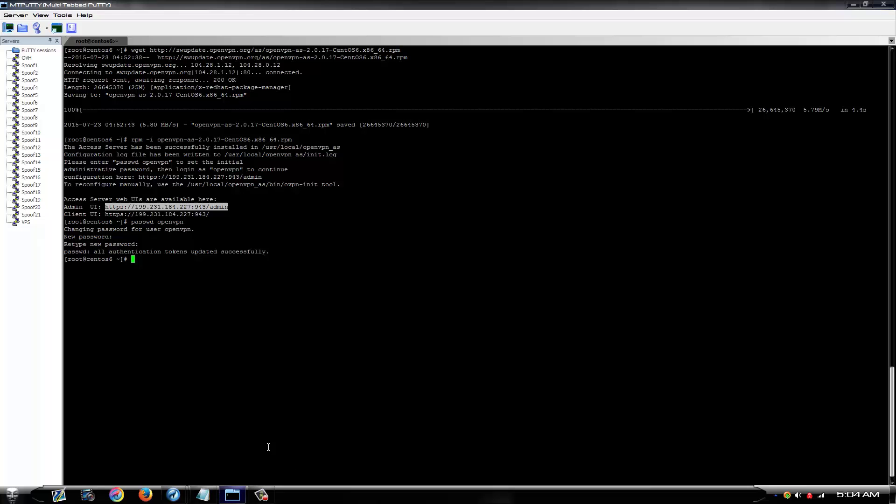
key(alt+Tab)
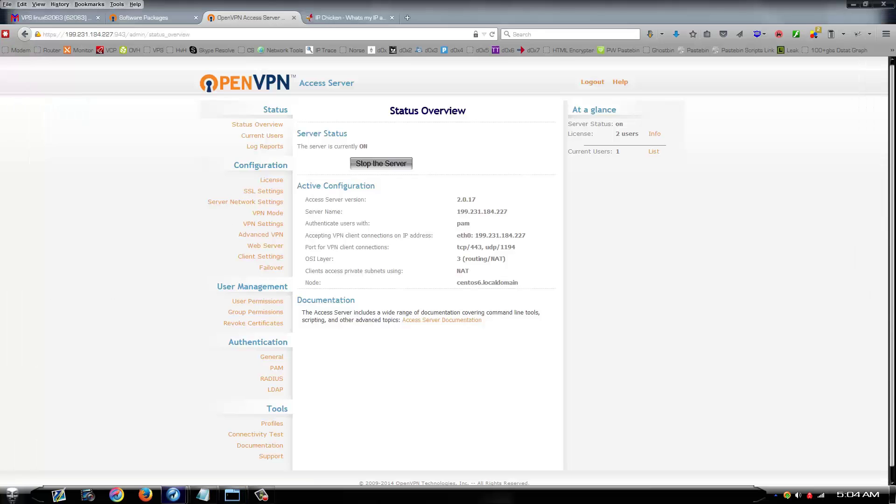